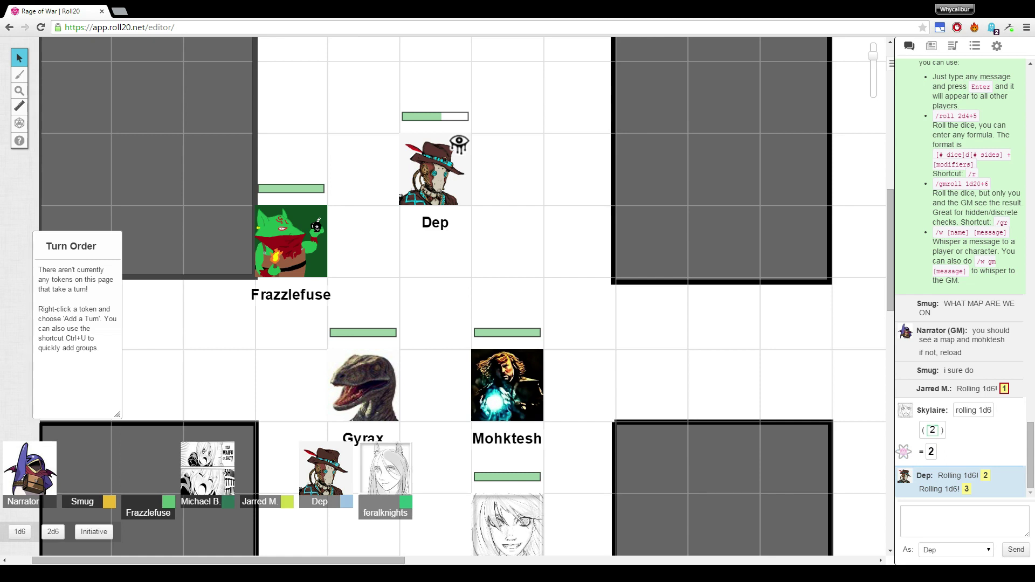
# Select Dep's token and roll initiative, adding Dep to the turn order at 2
pyautogui.click(95, 531)
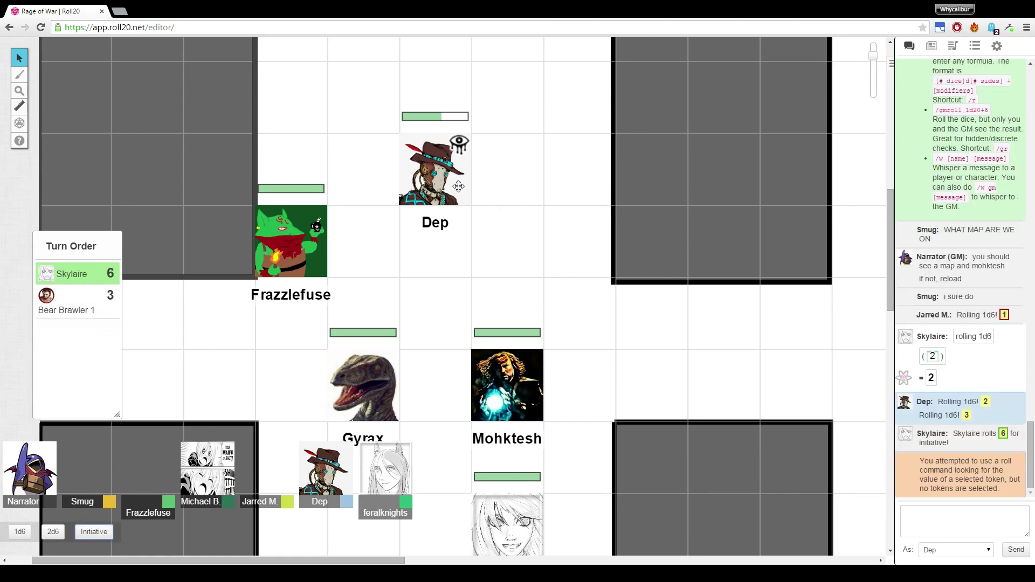
pyautogui.click(446, 179)
pyautogui.click(95, 534)
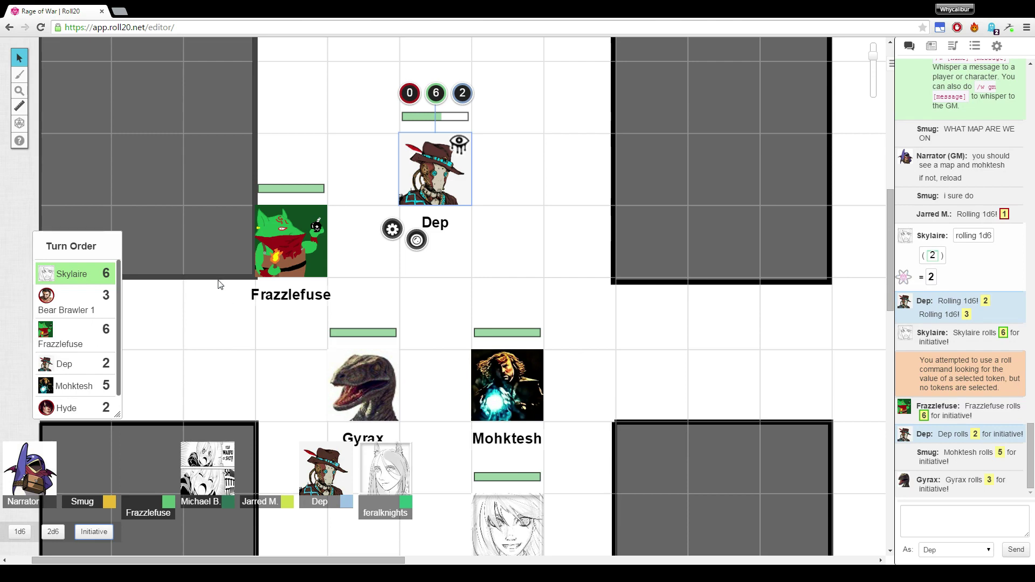
pyautogui.scroll(-3, 558, 296)
pyautogui.scroll(-2, 553, 289)
pyautogui.scroll(3, 550, 285)
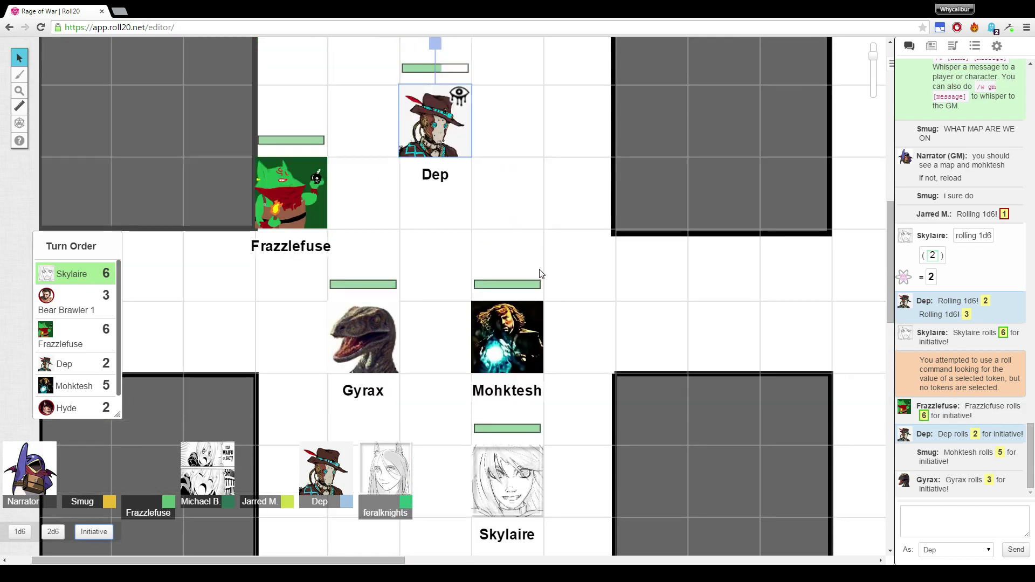
pyautogui.scroll(2, 540, 275)
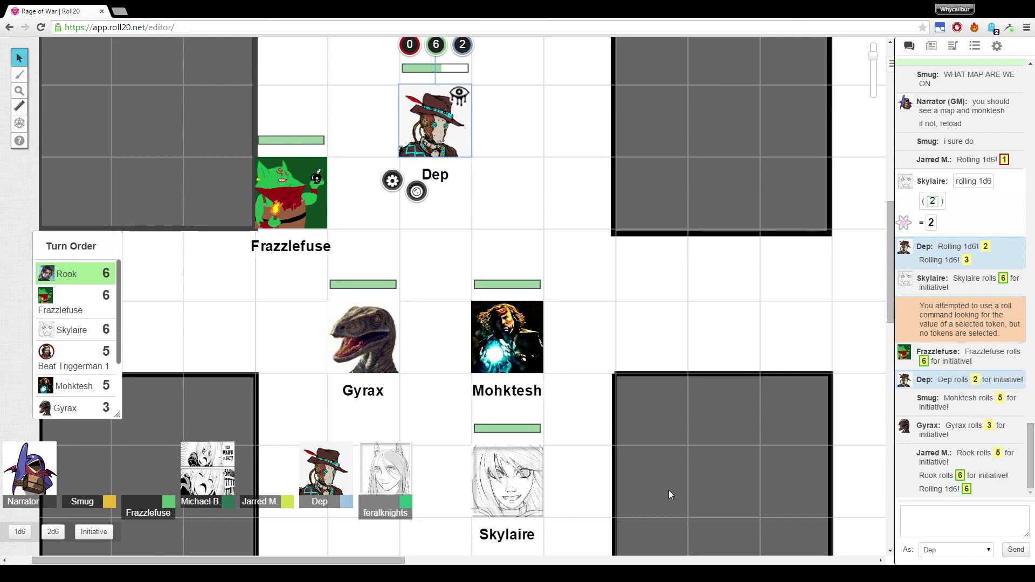
pyautogui.scroll(-3, 582, 404)
pyautogui.scroll(2, 582, 419)
pyautogui.scroll(4, 582, 419)
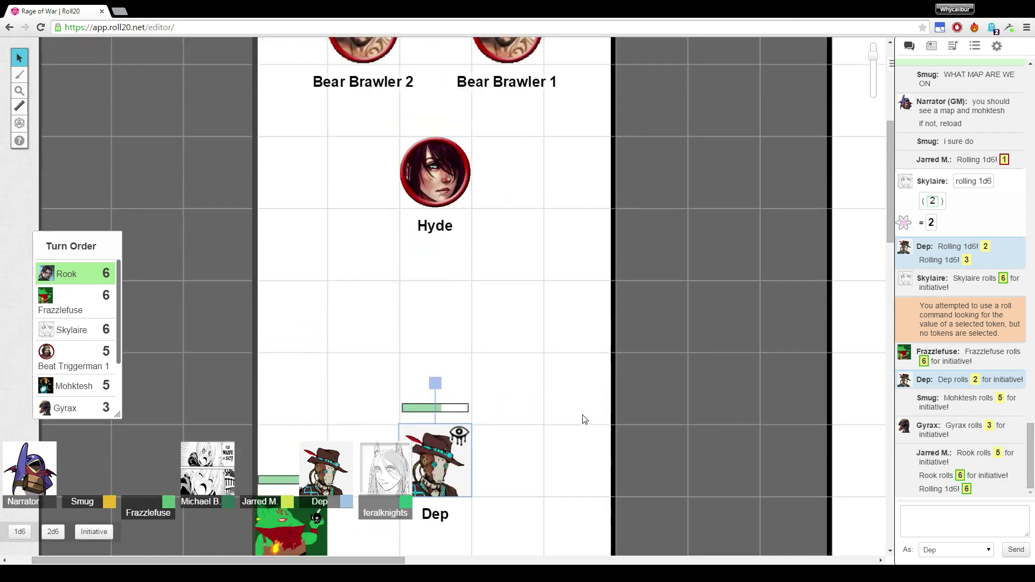
pyautogui.scroll(2, 582, 419)
pyautogui.scroll(1, 582, 419)
pyautogui.scroll(-1, 582, 419)
pyautogui.scroll(-7, 583, 418)
pyautogui.scroll(-4, 582, 418)
pyautogui.scroll(-4, 581, 418)
pyautogui.scroll(1, 579, 416)
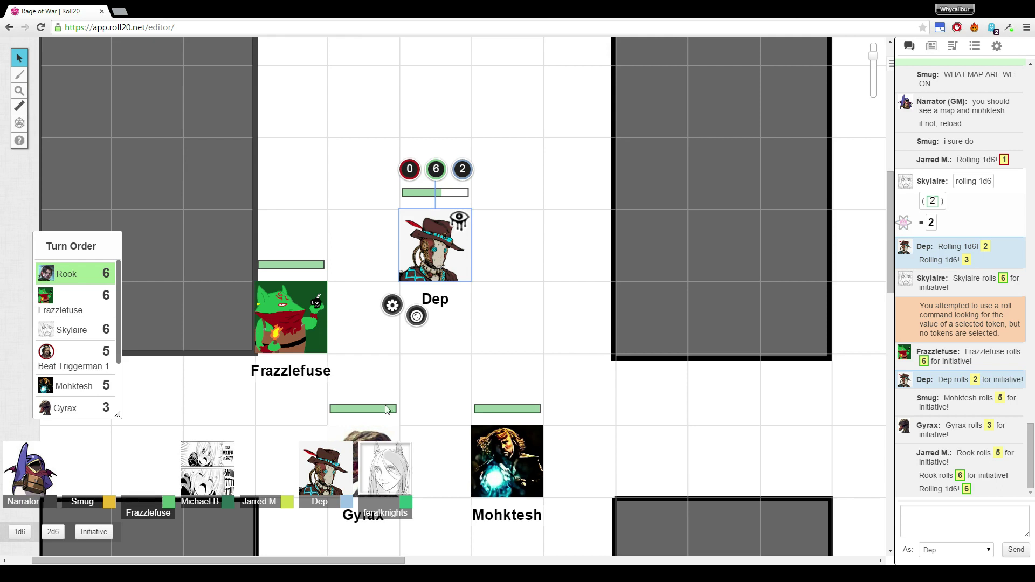
pyautogui.scroll(-3, 780, 456)
pyautogui.scroll(-2, 781, 454)
pyautogui.scroll(-3, 780, 453)
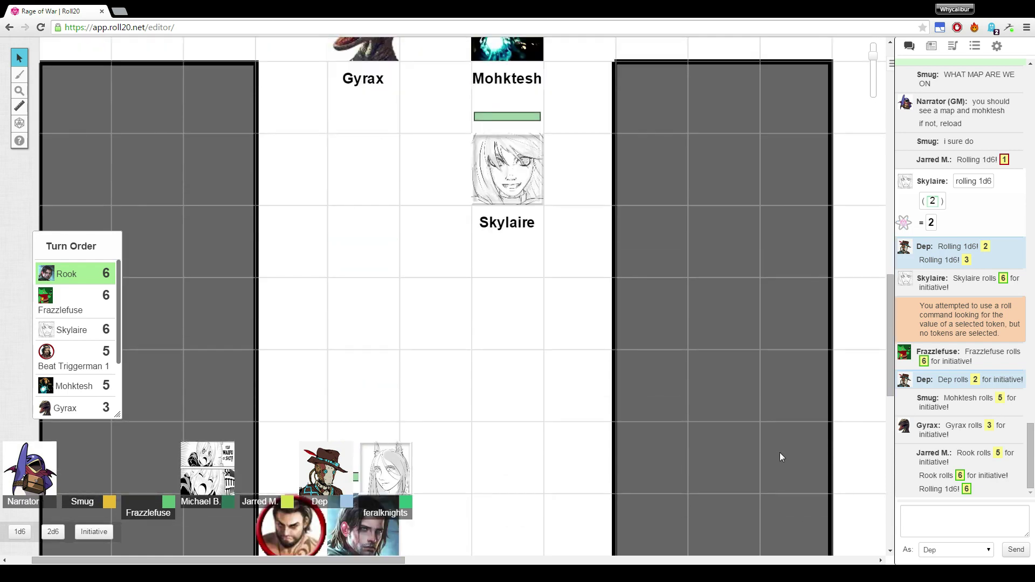
pyautogui.scroll(-5, 779, 452)
pyautogui.scroll(-2, 780, 456)
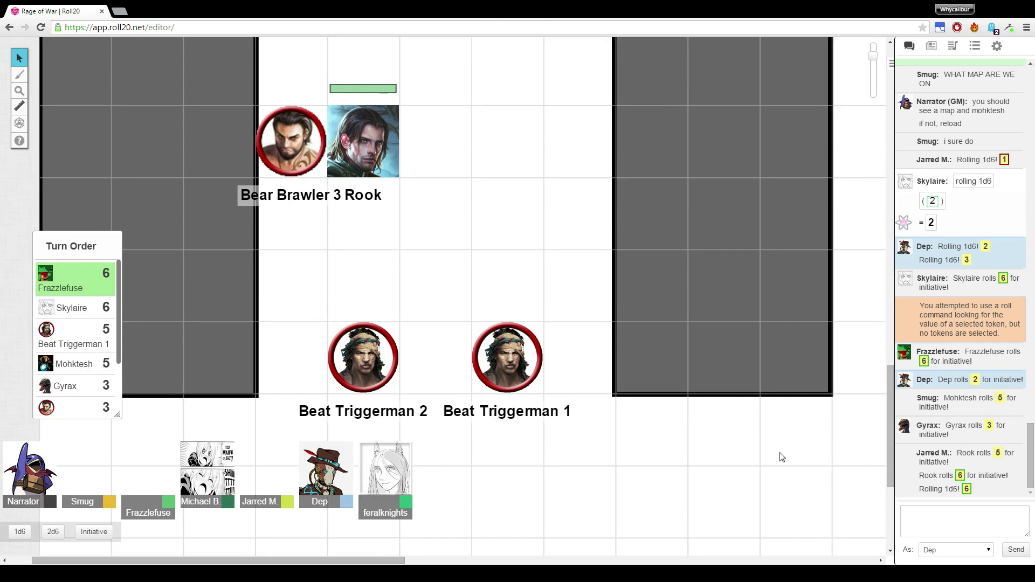
pyautogui.scroll(5, 780, 452)
pyautogui.scroll(5, 779, 451)
pyautogui.scroll(3, 775, 452)
pyautogui.scroll(-3, 775, 451)
pyautogui.scroll(-2, 727, 465)
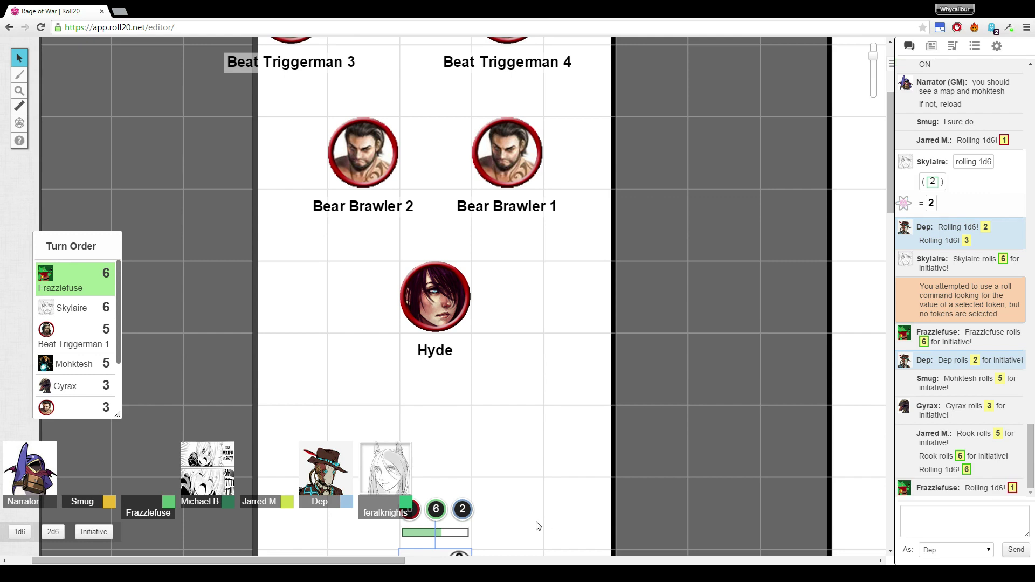
pyautogui.scroll(-3, 631, 429)
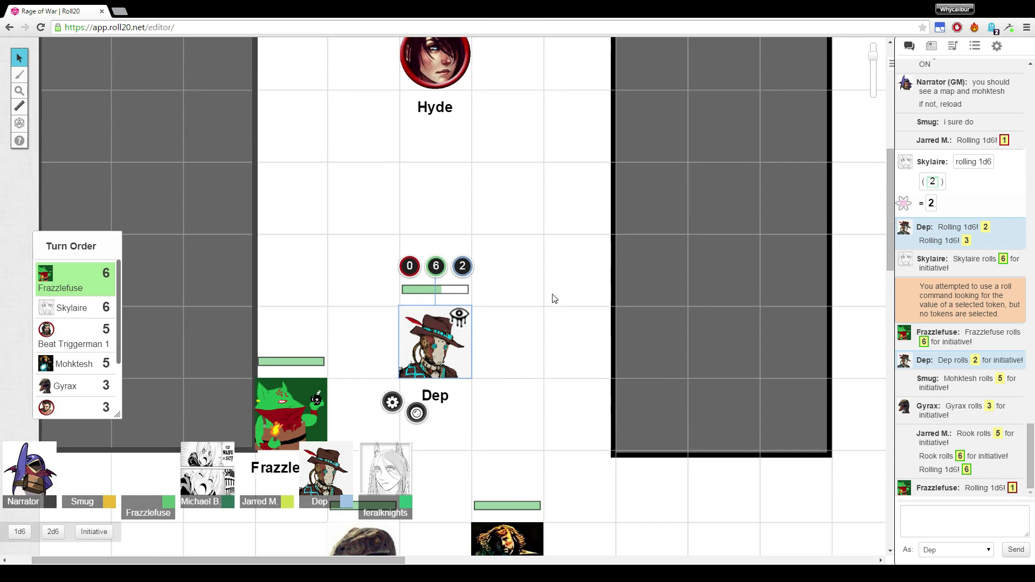
pyautogui.scroll(-2, 563, 306)
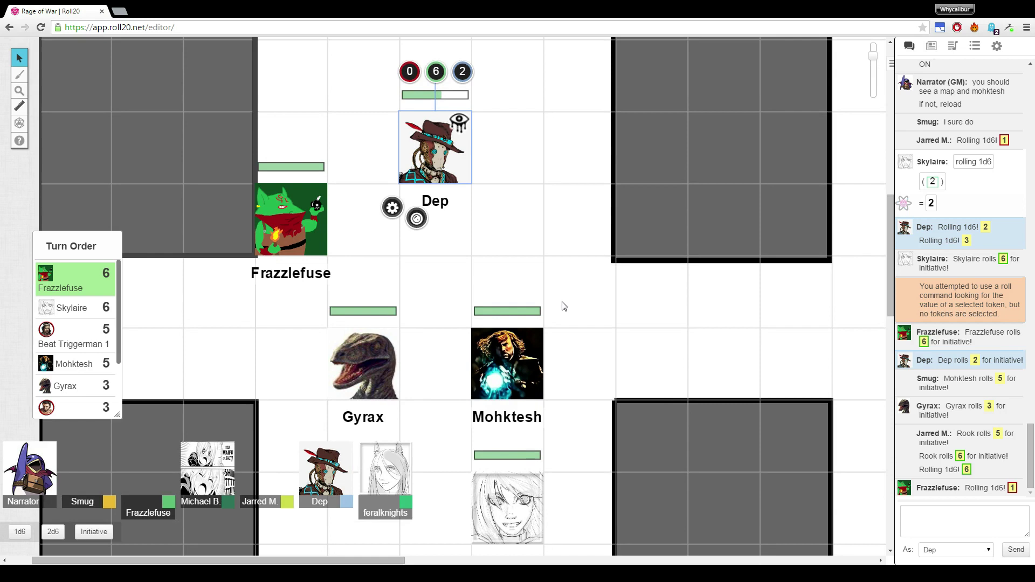
pyautogui.scroll(-1, 564, 306)
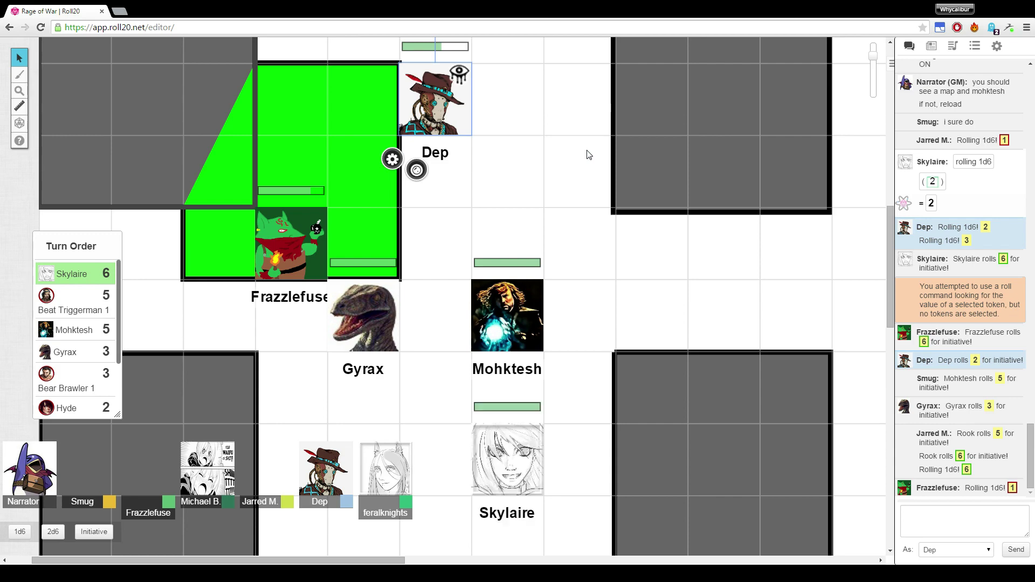
pyautogui.scroll(-3, 622, 324)
pyautogui.scroll(-2, 639, 389)
pyautogui.scroll(-1, 663, 404)
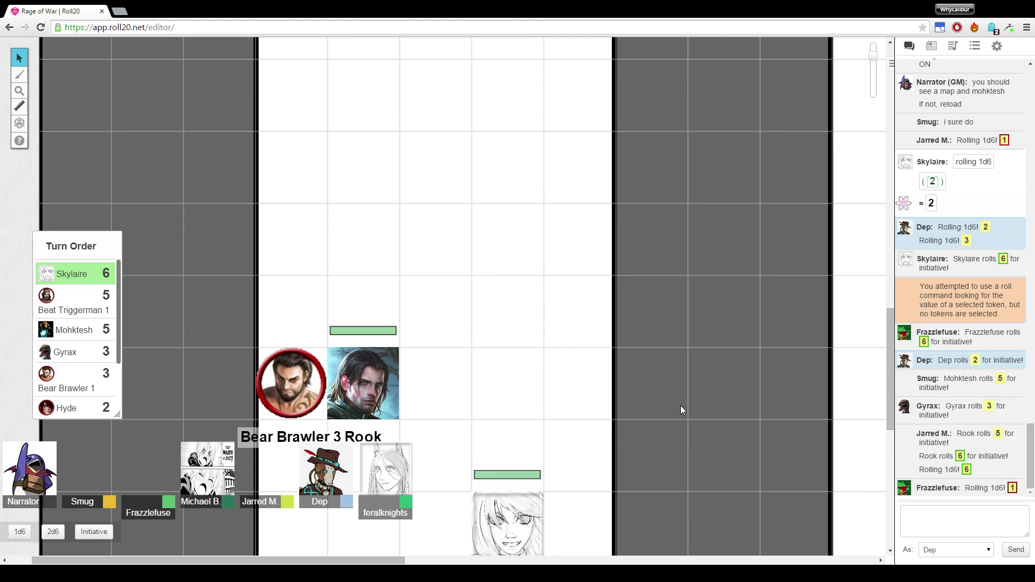
pyautogui.scroll(-3, 727, 409)
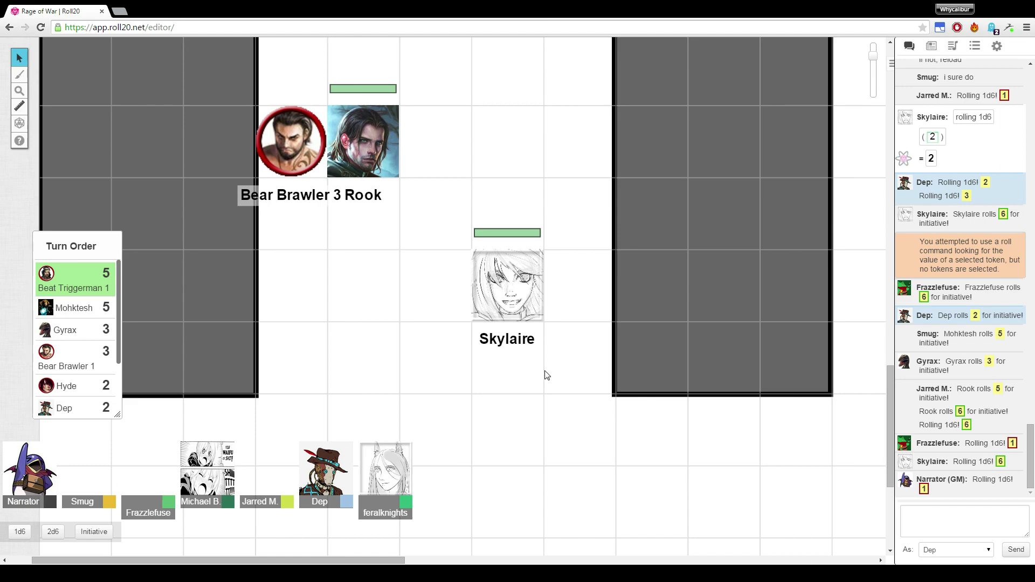
pyautogui.scroll(1, 520, 378)
pyautogui.scroll(4, 507, 393)
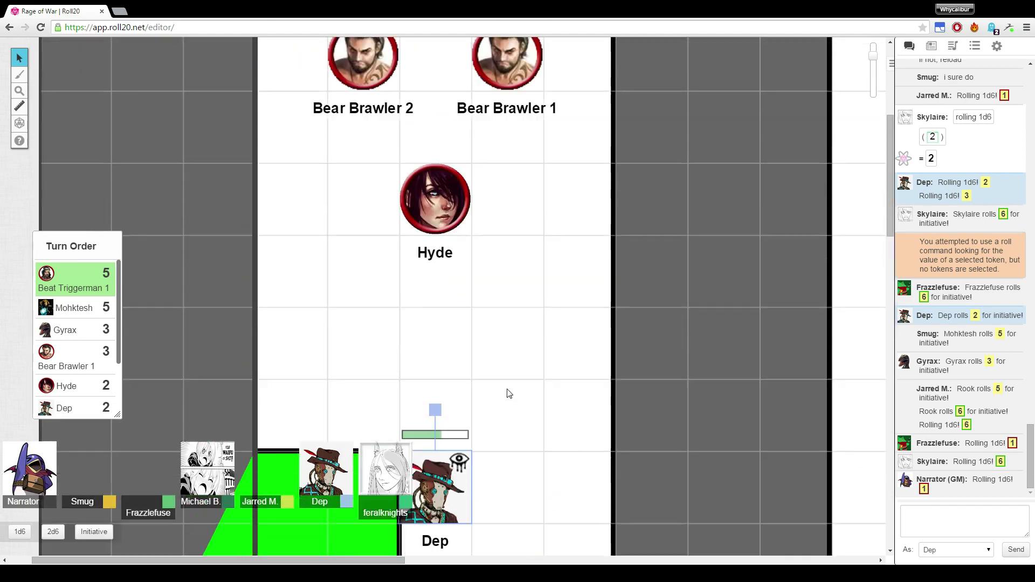
pyautogui.scroll(-3, 517, 321)
pyautogui.scroll(-2, 499, 326)
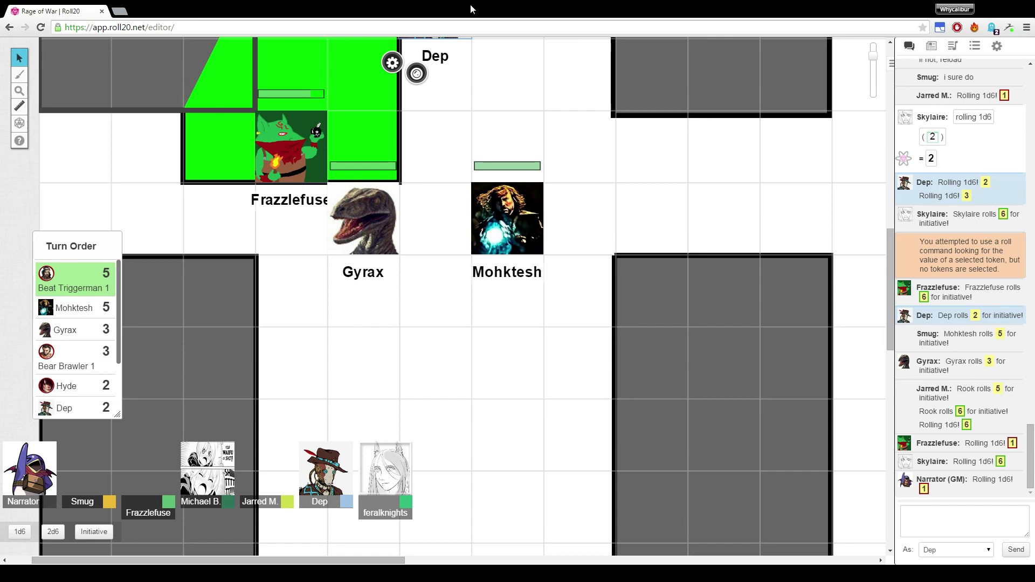
pyautogui.scroll(3, 447, 142)
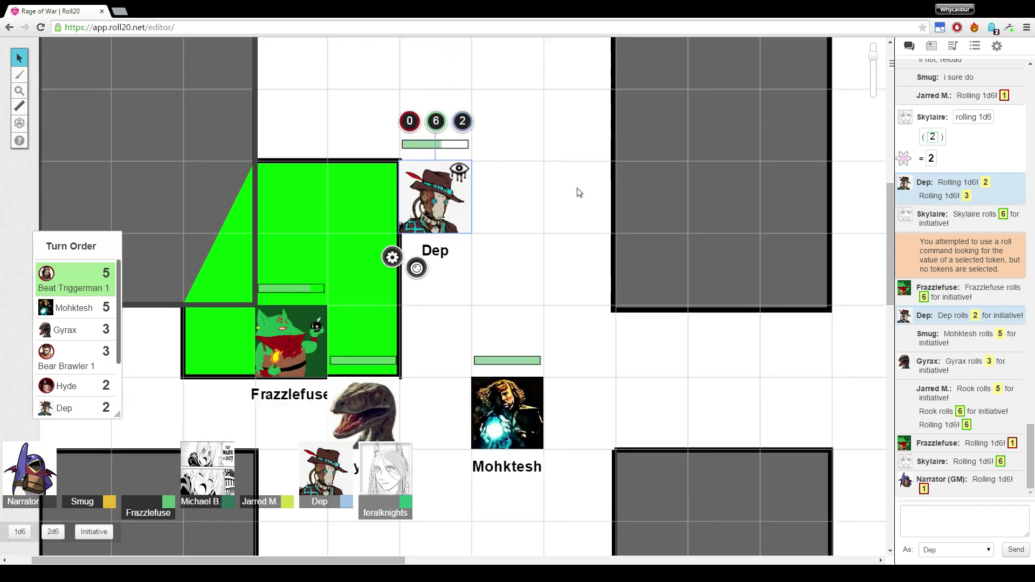
pyautogui.scroll(2, 577, 193)
pyautogui.scroll(5, 578, 191)
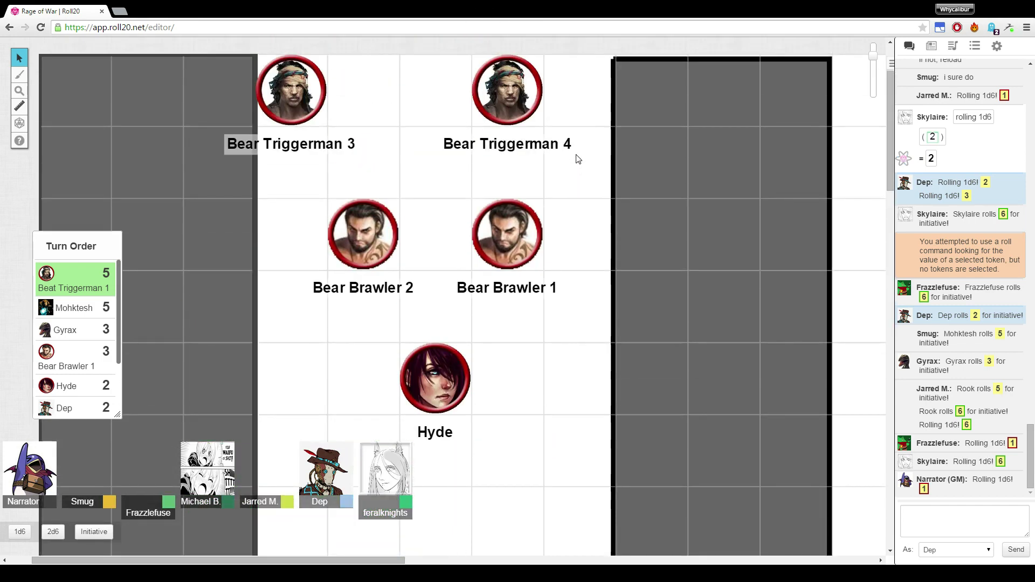
pyautogui.scroll(-3, 576, 156)
pyautogui.scroll(2, 577, 142)
pyautogui.scroll(-1, 577, 140)
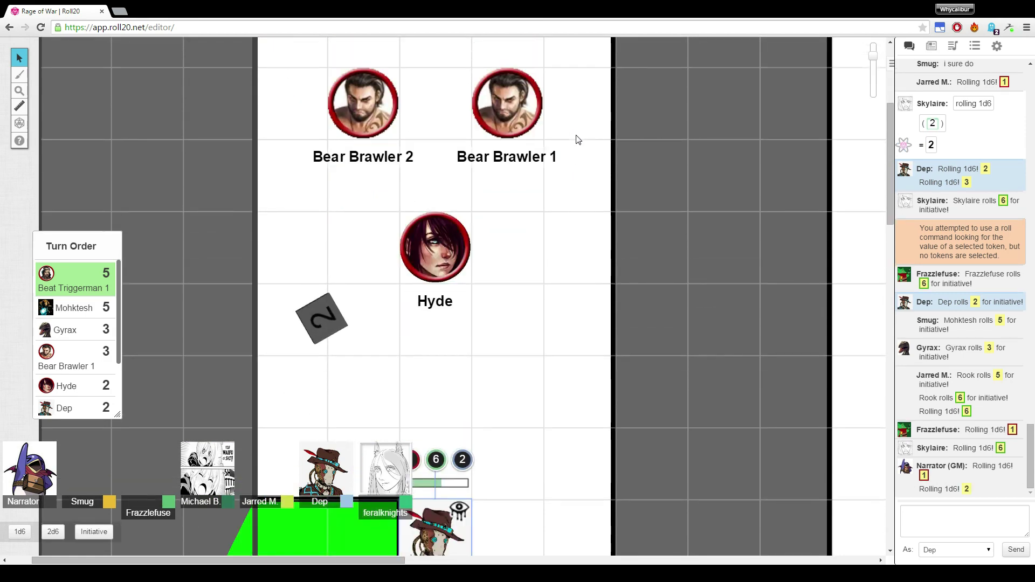
pyautogui.scroll(2, 577, 140)
pyautogui.scroll(-2, 577, 140)
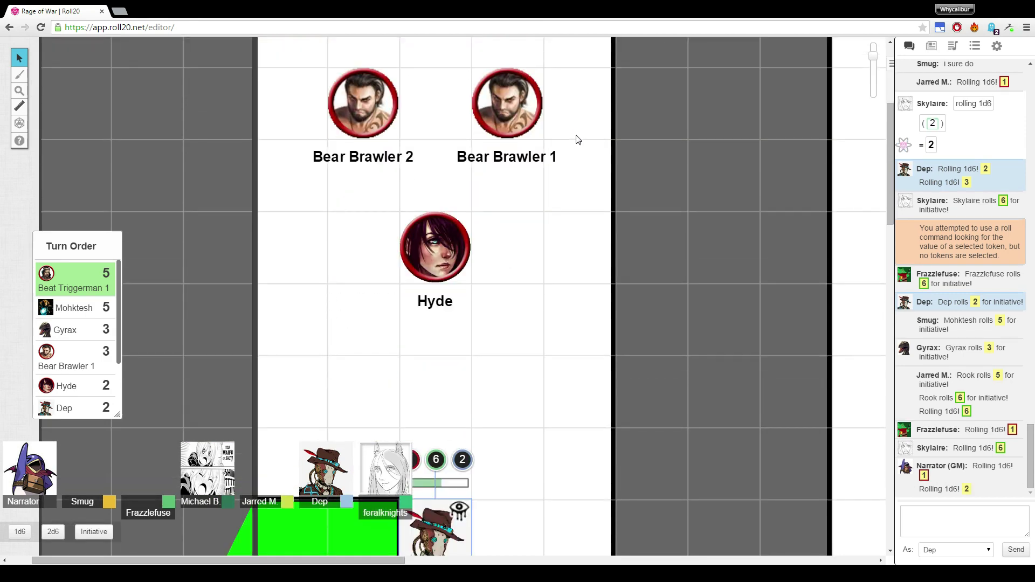
pyautogui.scroll(-2, 577, 139)
pyautogui.scroll(-3, 574, 139)
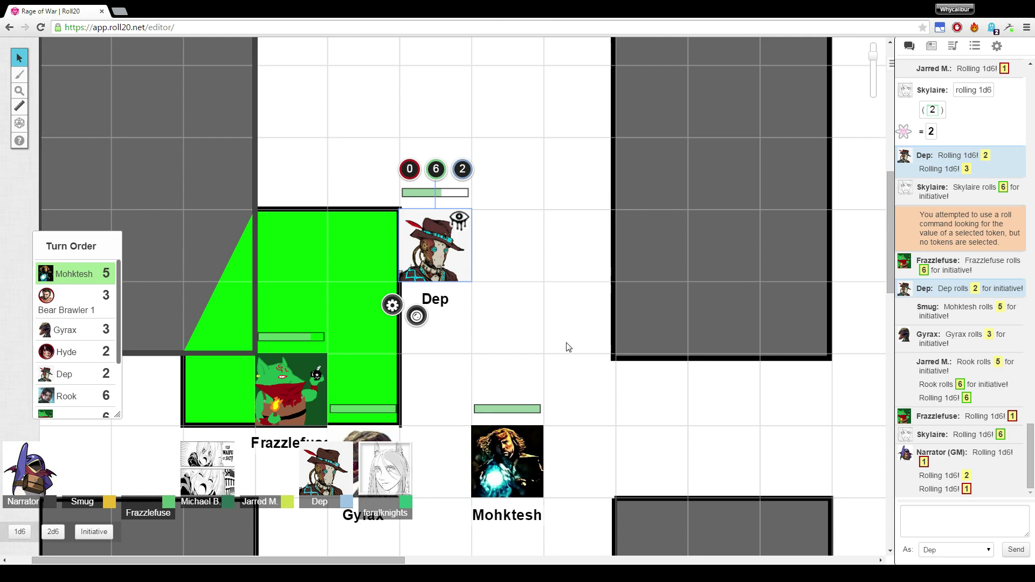
pyautogui.scroll(-3, 654, 305)
pyautogui.scroll(3, 653, 305)
pyautogui.scroll(2, 655, 306)
pyautogui.scroll(2, 650, 306)
pyautogui.scroll(2, 647, 306)
pyautogui.scroll(-1, 646, 309)
pyautogui.scroll(-1, 647, 310)
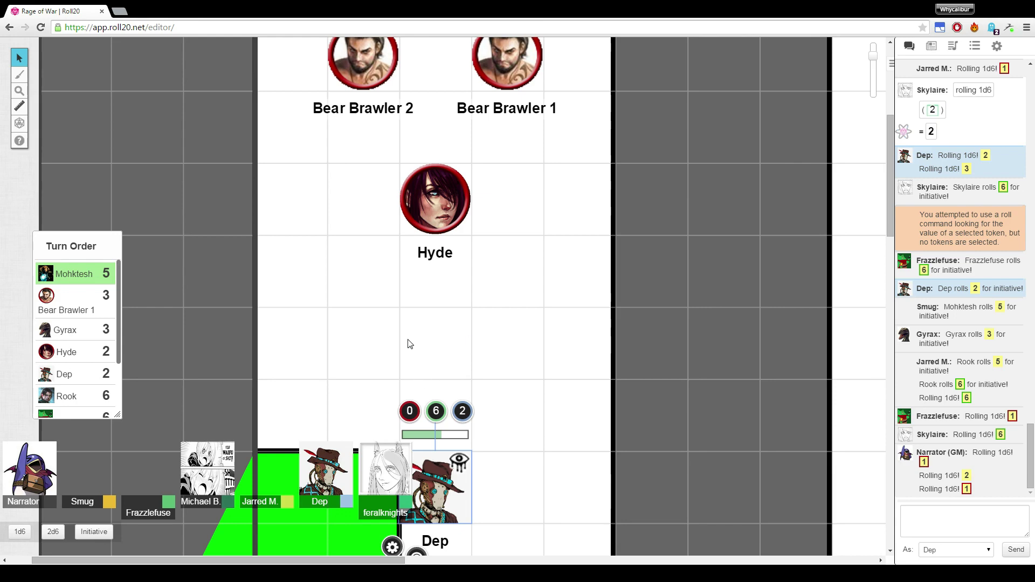
pyautogui.scroll(-3, 387, 354)
pyautogui.scroll(-1, 385, 355)
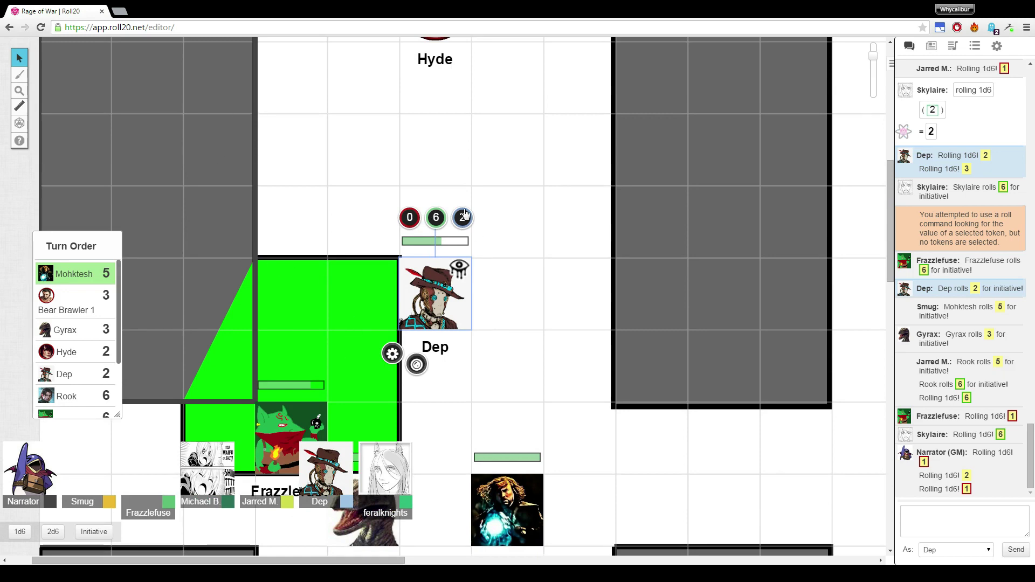
pyautogui.scroll(-2, 364, 316)
pyautogui.scroll(-1, 404, 275)
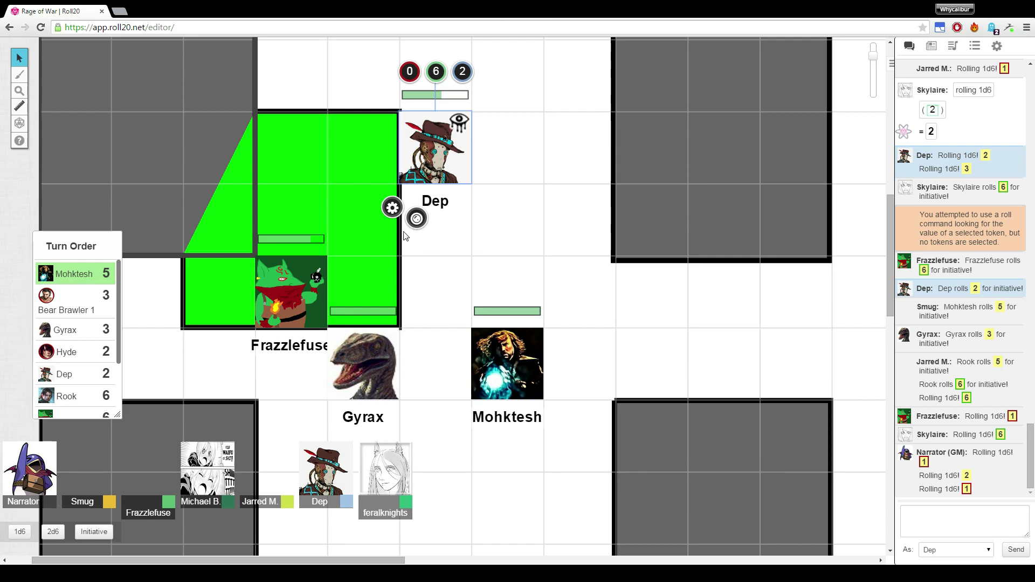
pyautogui.scroll(3, 497, 285)
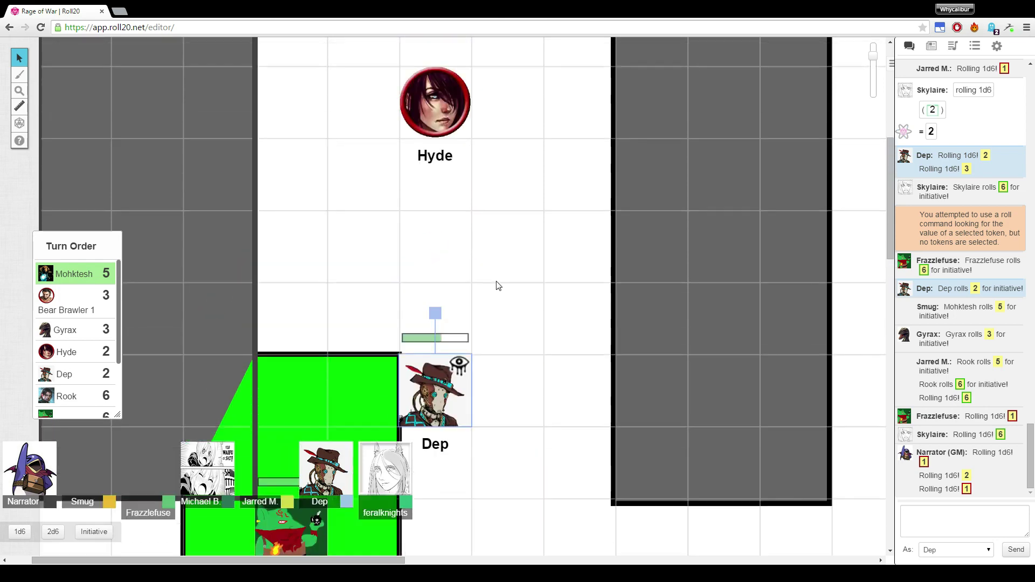
pyautogui.scroll(2, 495, 287)
pyautogui.scroll(-3, 492, 289)
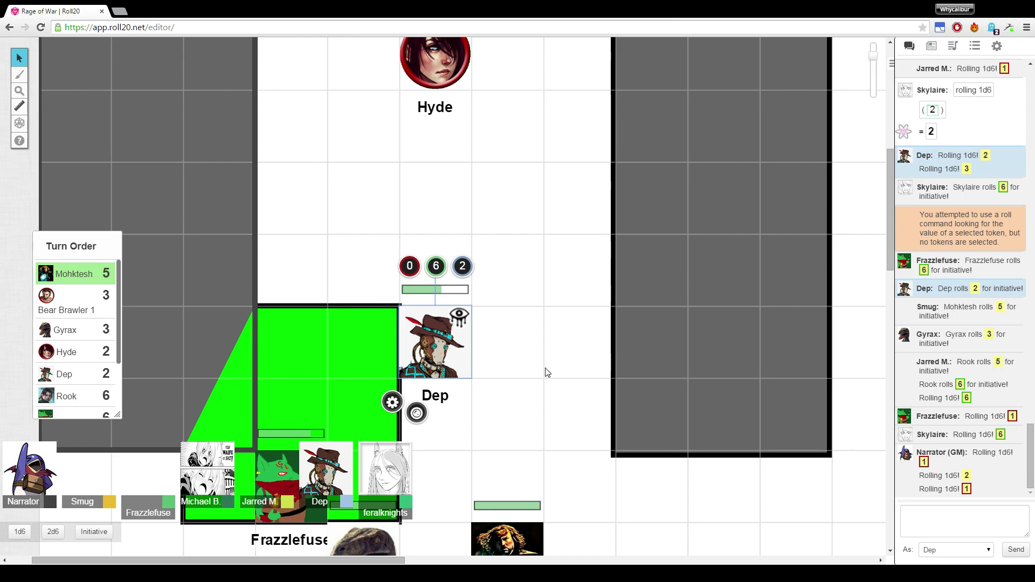
pyautogui.scroll(-2, 551, 366)
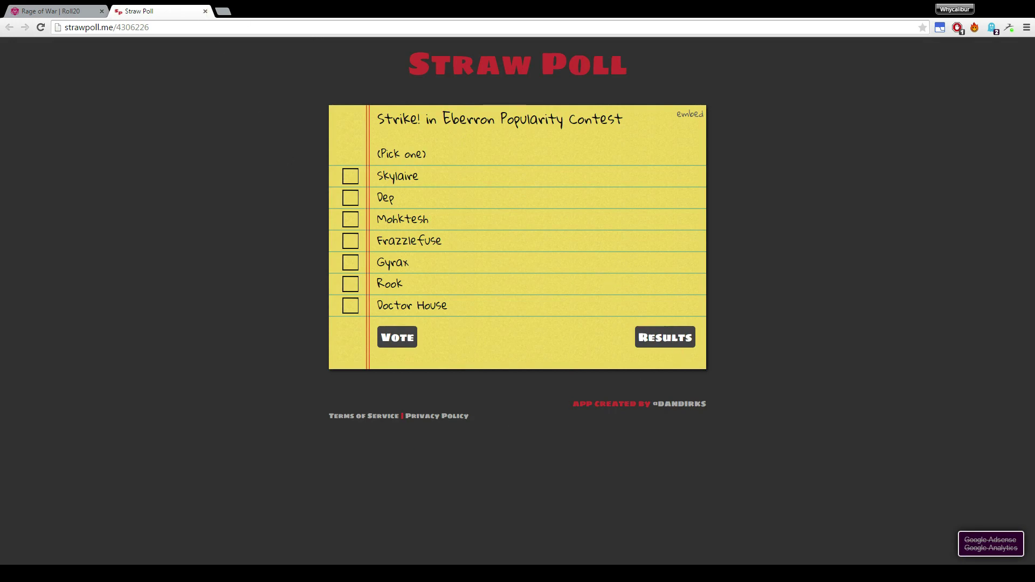
# View the Strike! in Eberron Popularity Contest results, showing 7 total votes with Gyrax leading
pyautogui.click(683, 335)
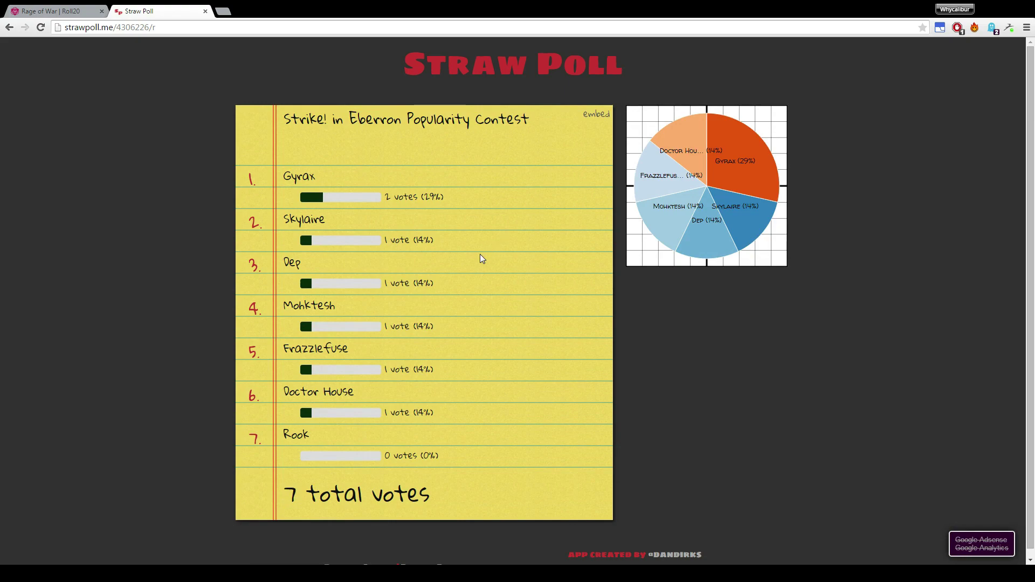
# Close the Straw Poll tab to return to the Roll20 battle map
pyautogui.click(206, 12)
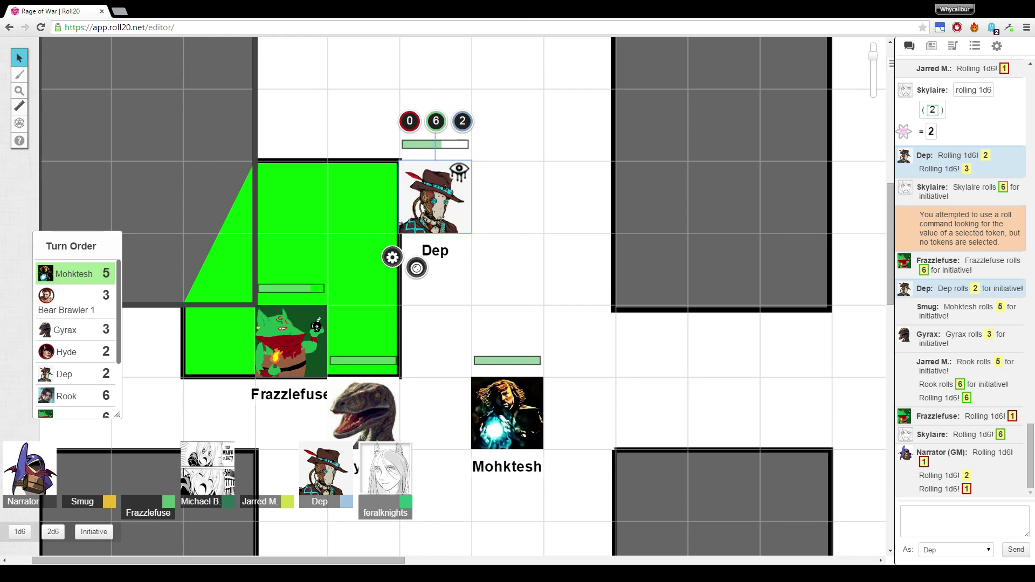
pyautogui.scroll(5, 438, 242)
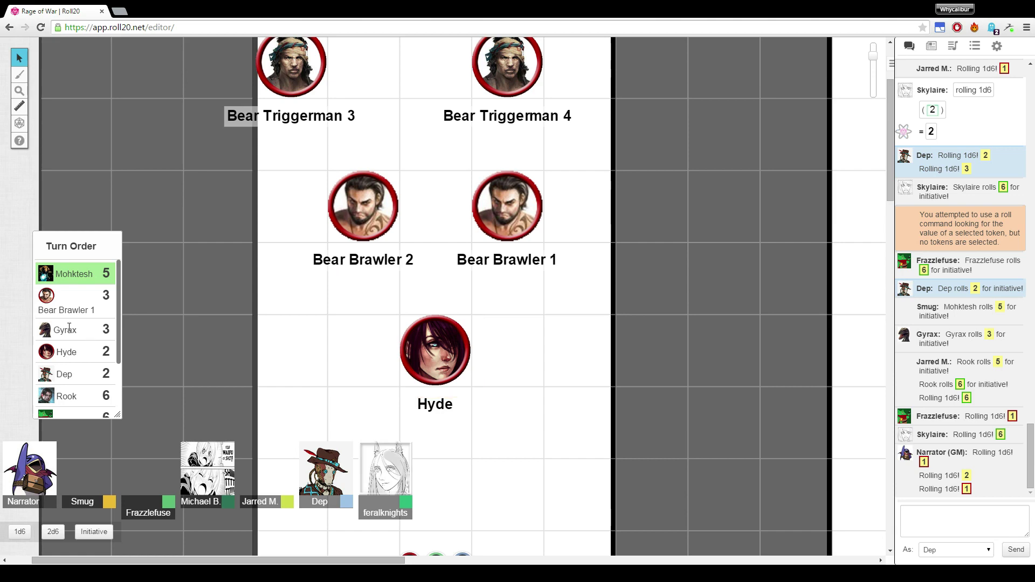
pyautogui.scroll(-2, 68, 310)
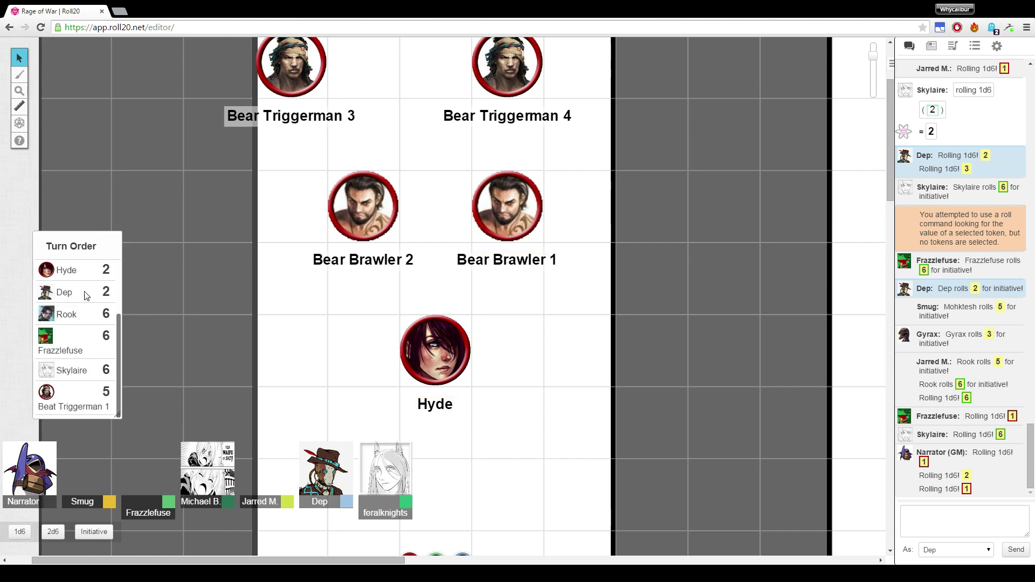
pyautogui.scroll(-2, 572, 317)
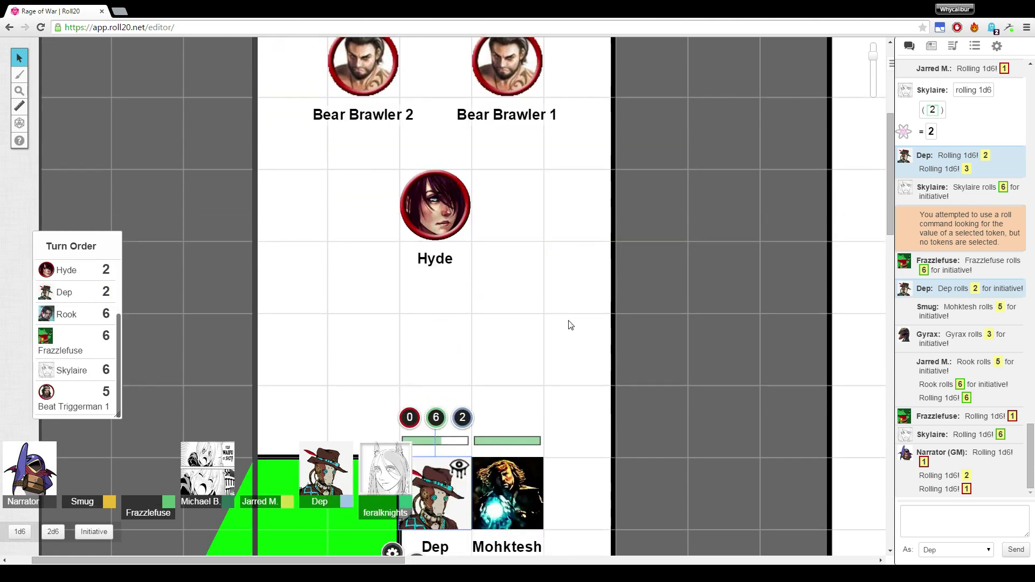
pyautogui.scroll(-2, 568, 324)
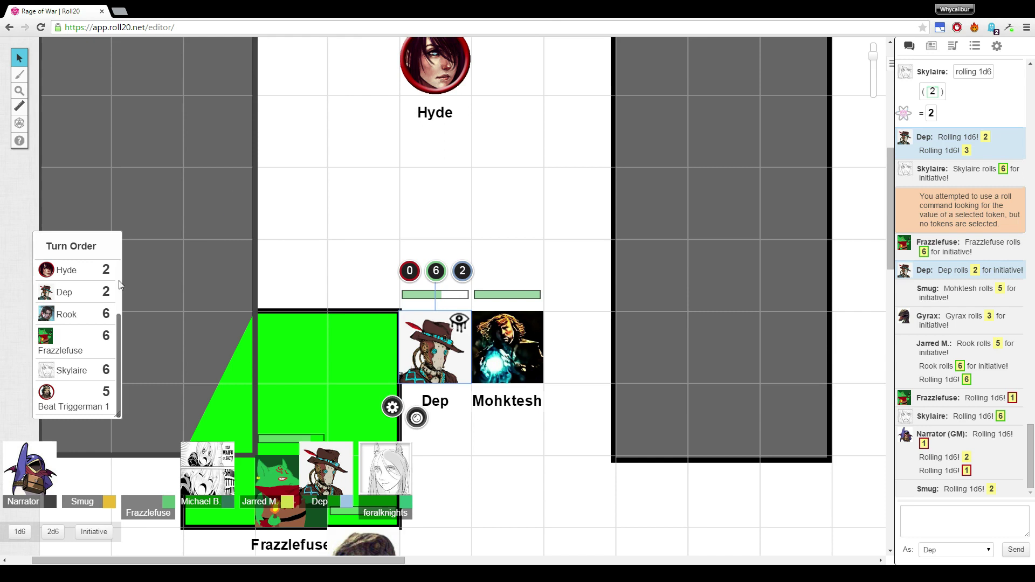
pyautogui.scroll(2, 108, 299)
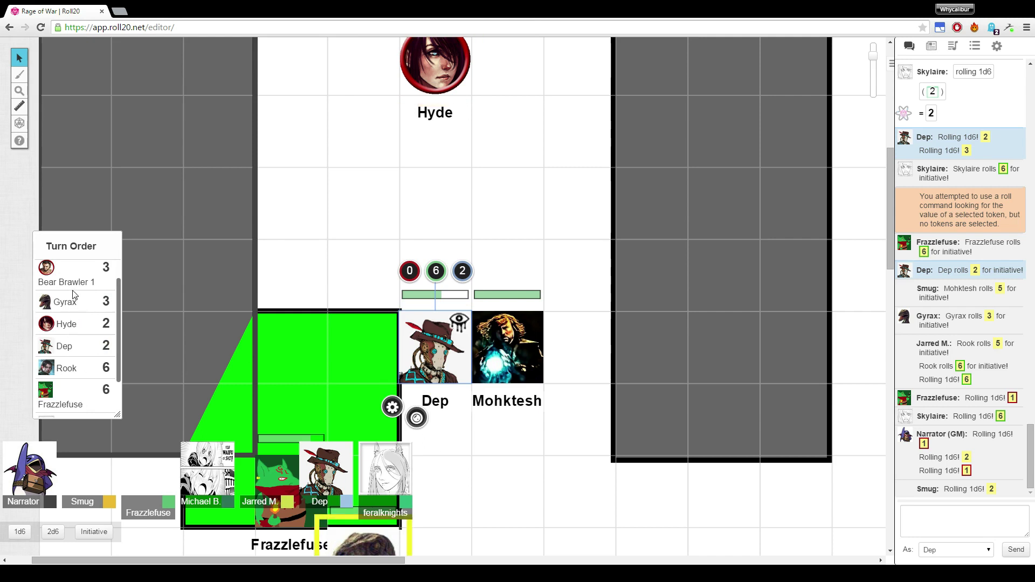
pyautogui.scroll(1, 72, 295)
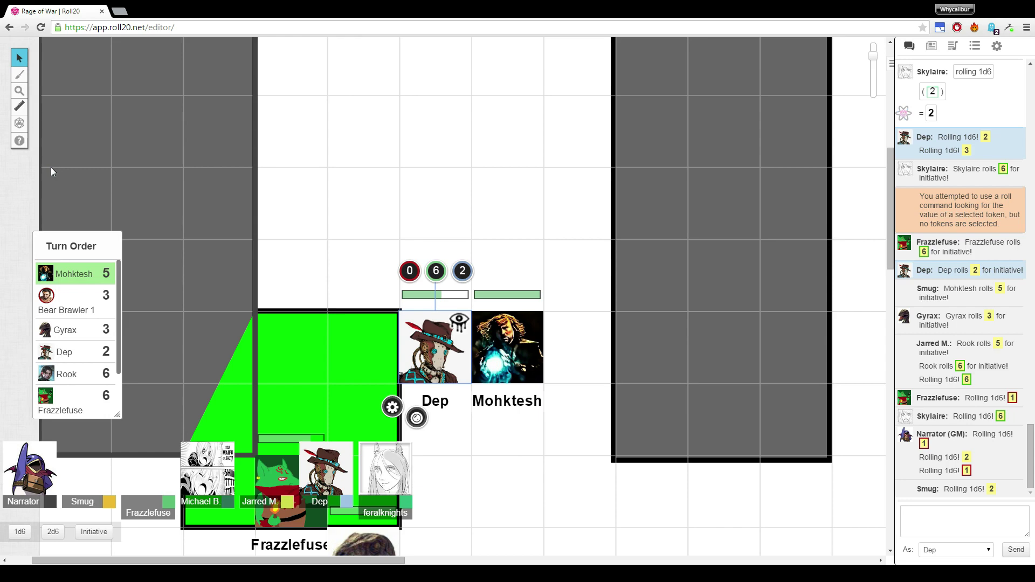
pyautogui.scroll(-2, 720, 279)
pyautogui.scroll(-2, 720, 278)
pyautogui.scroll(-1, 724, 282)
pyautogui.scroll(-2, 725, 282)
pyautogui.scroll(2, 724, 282)
pyautogui.scroll(2, 725, 282)
pyautogui.scroll(4, 725, 283)
pyautogui.scroll(1, 734, 281)
pyautogui.scroll(2, 733, 281)
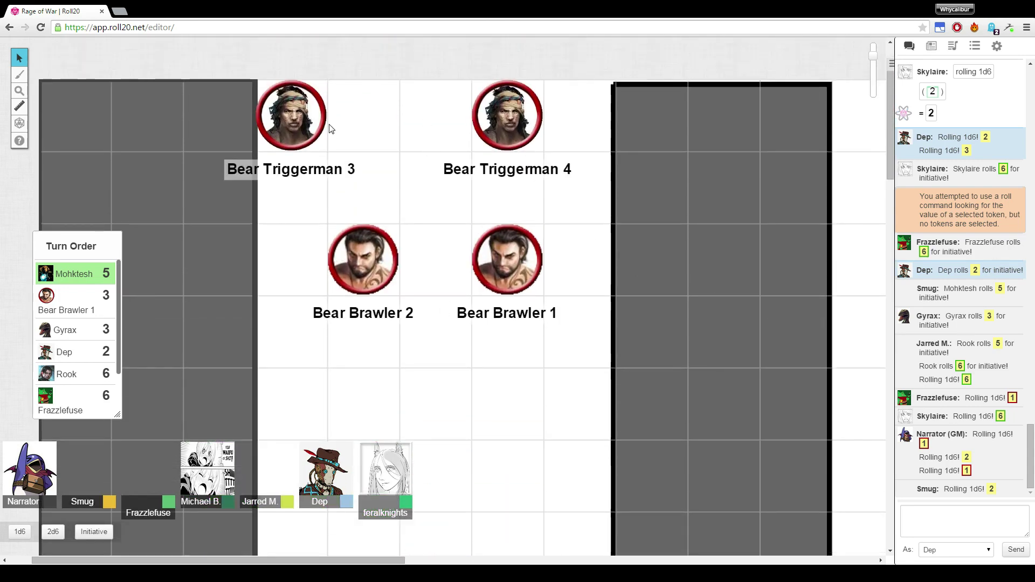
pyautogui.scroll(-1, 524, 416)
pyautogui.scroll(-3, 522, 416)
pyautogui.scroll(-3, 525, 413)
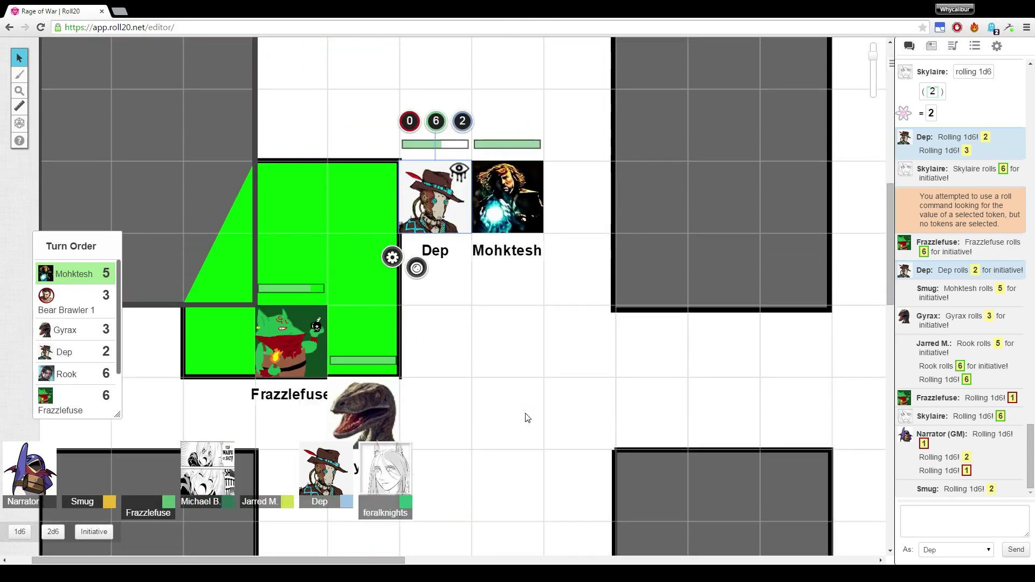
pyautogui.scroll(-1, 525, 415)
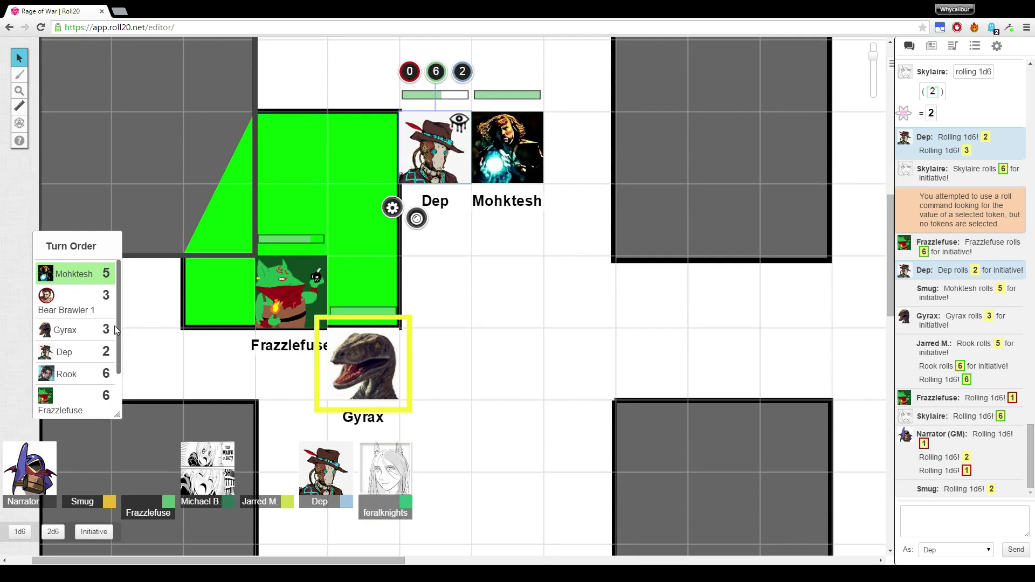
pyautogui.scroll(-1, 104, 331)
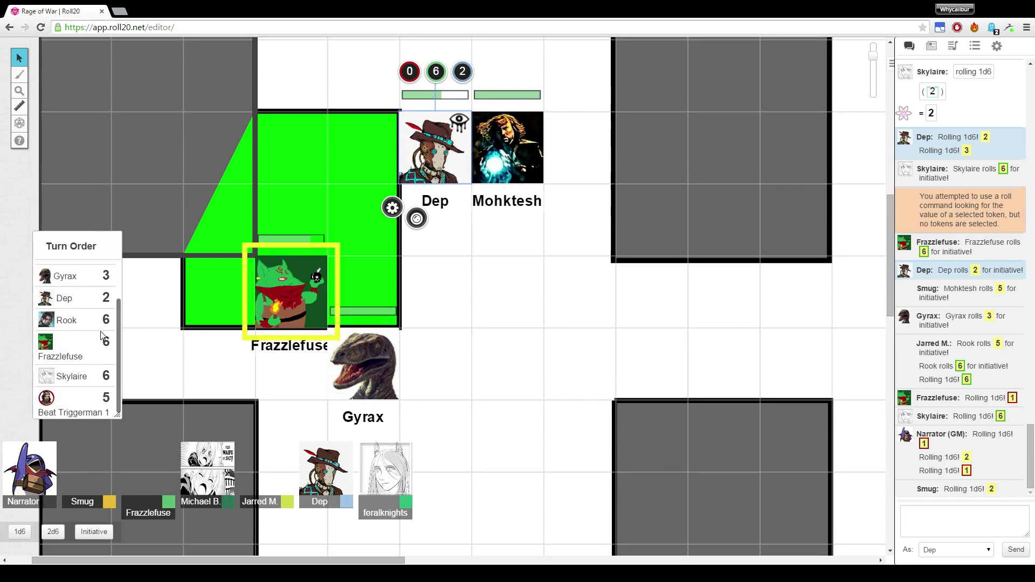
pyautogui.scroll(1, 104, 335)
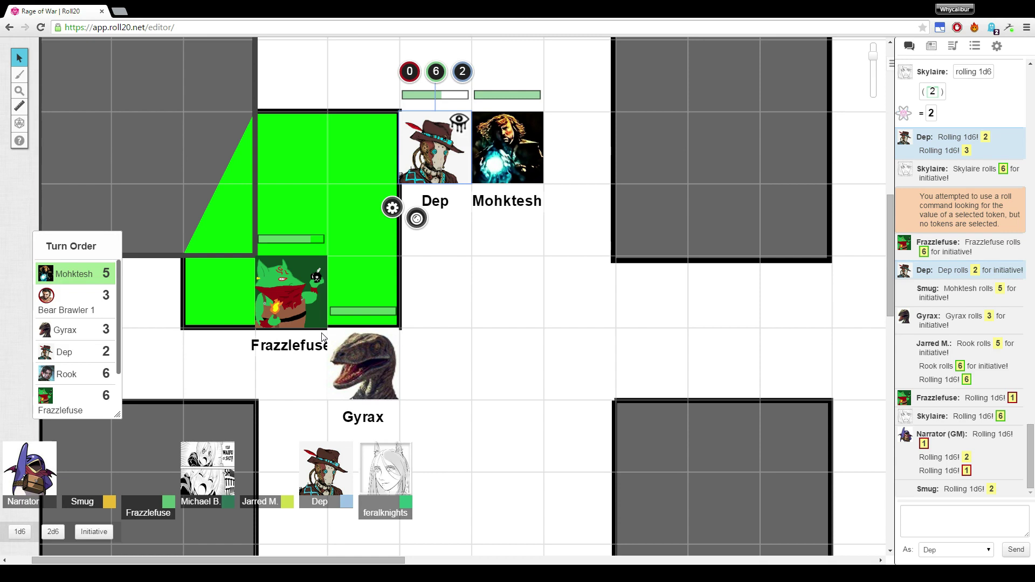
pyautogui.click(435, 73)
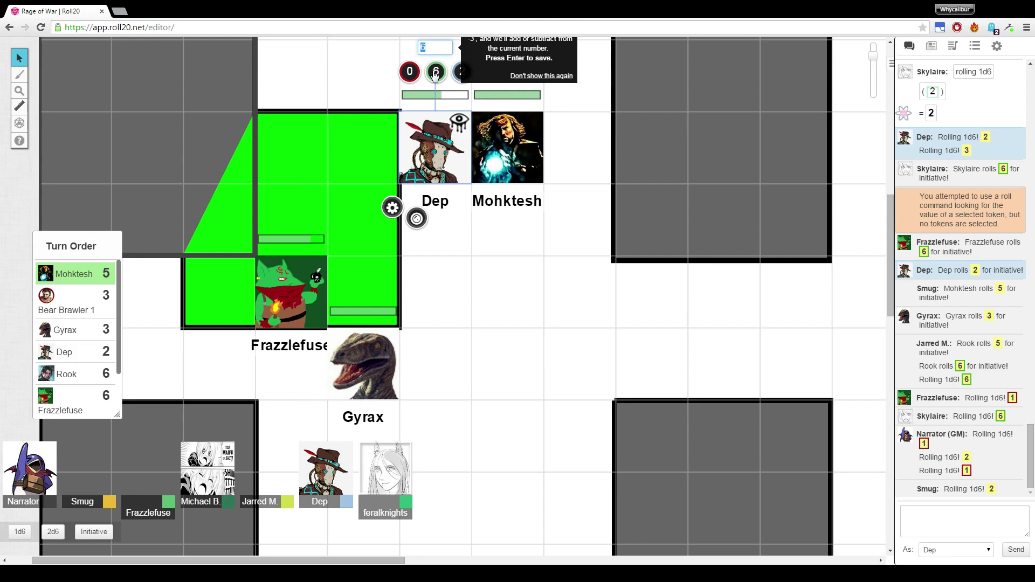
pyautogui.scroll(1, 432, 89)
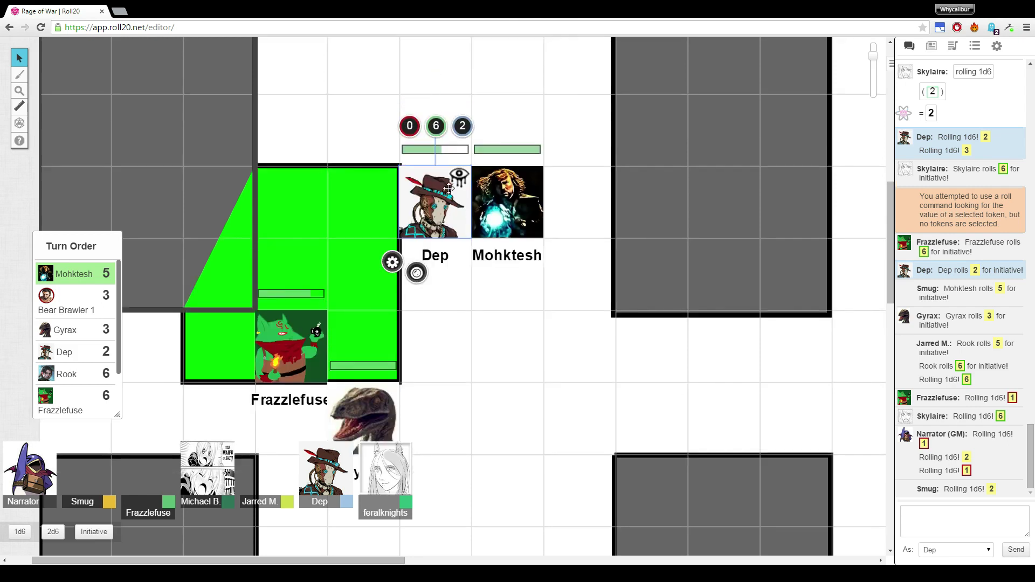
pyautogui.scroll(4, 657, 216)
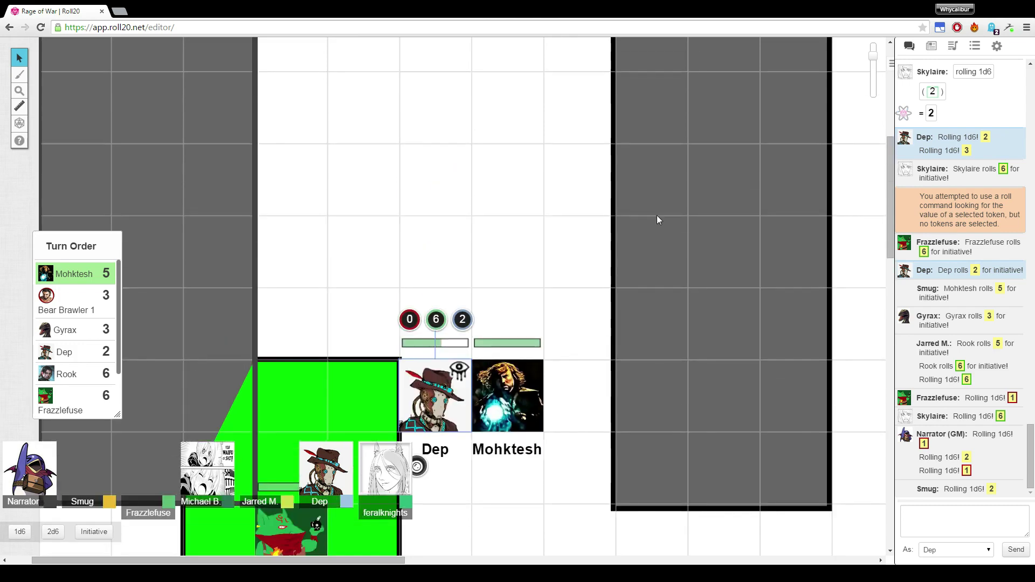
pyautogui.scroll(4, 657, 215)
pyautogui.scroll(2, 657, 215)
pyautogui.scroll(1, 656, 216)
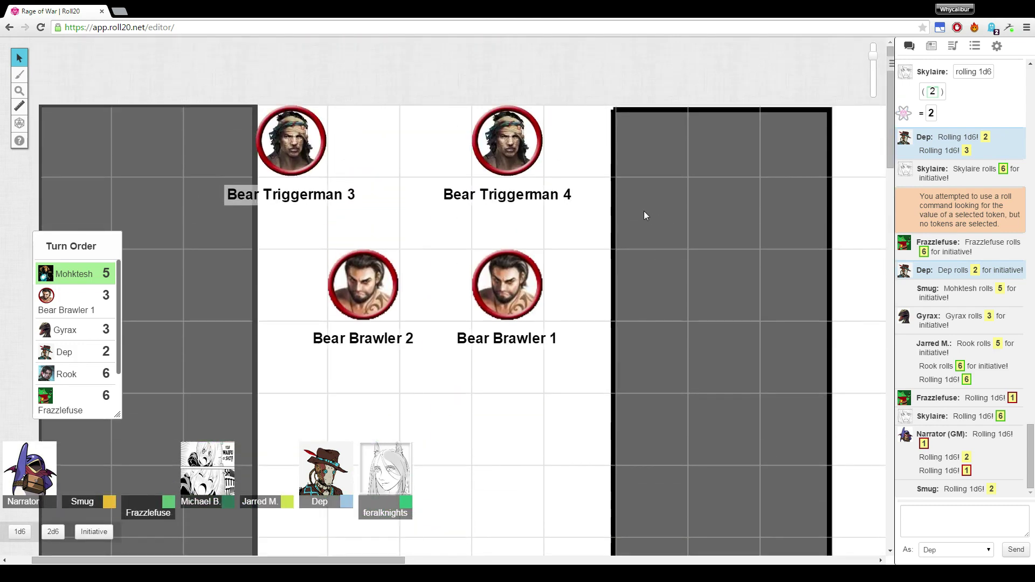
pyautogui.scroll(-1, 644, 211)
pyautogui.scroll(-5, 644, 211)
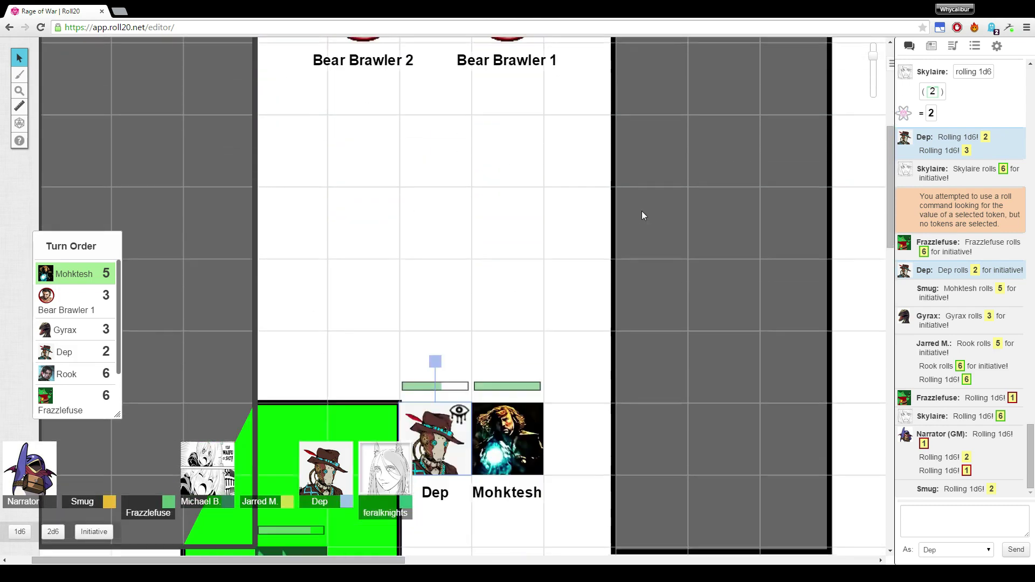
pyautogui.scroll(-2, 640, 211)
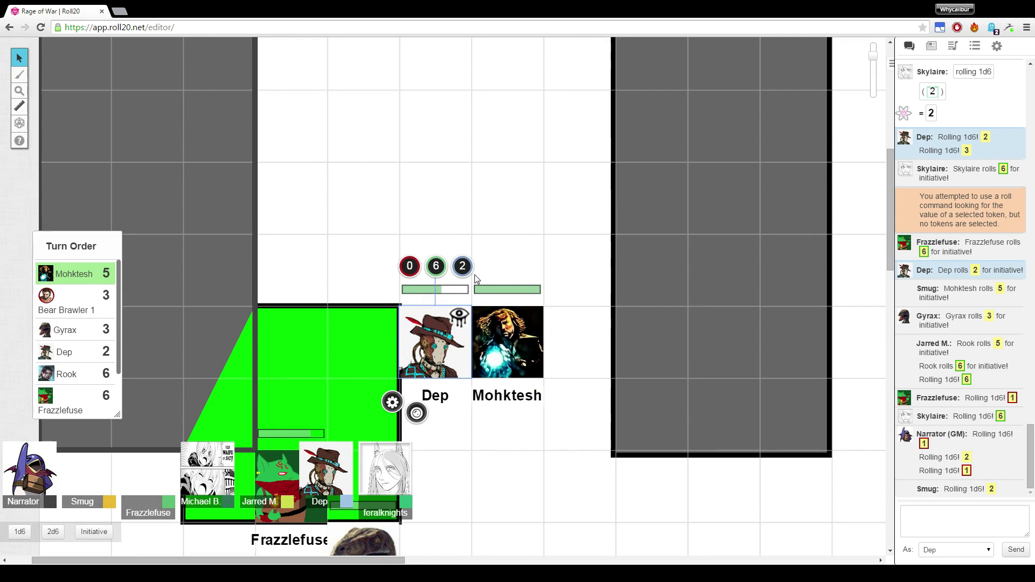
# Change Dep's green status bubble value from 6 to 10
pyautogui.click(437, 268)
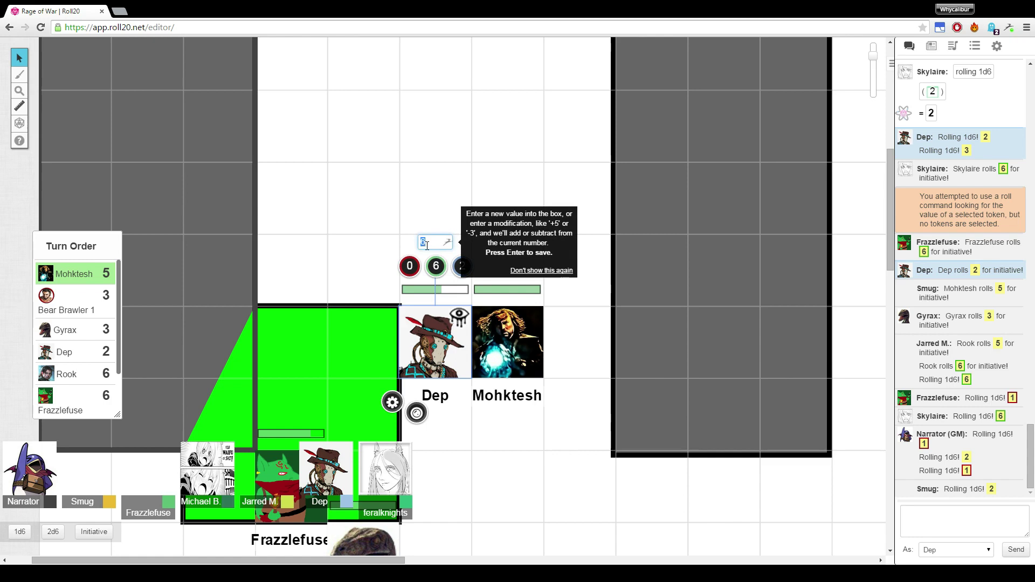
pyautogui.write('10')
pyautogui.press('Return')
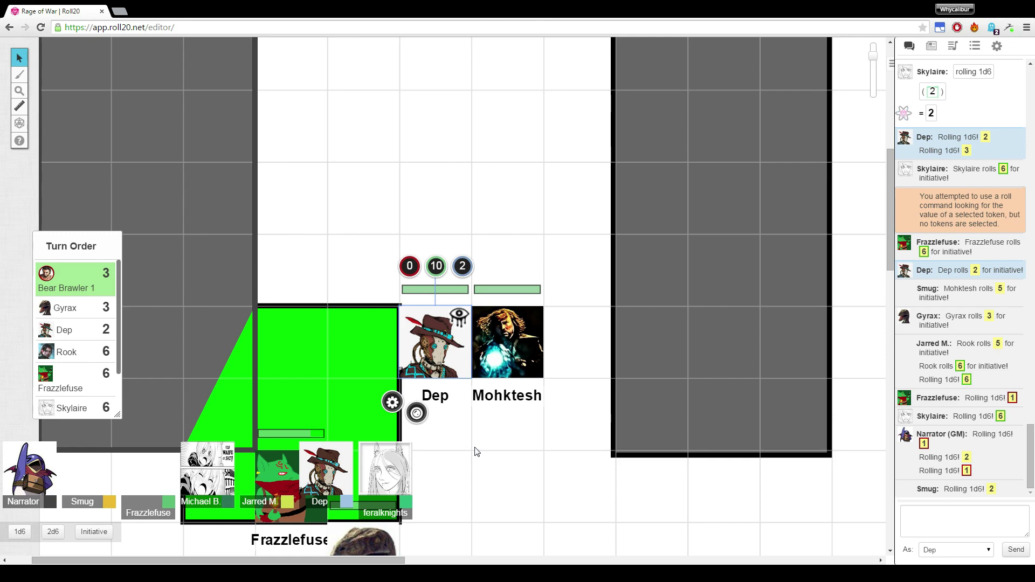
pyautogui.scroll(3, 477, 453)
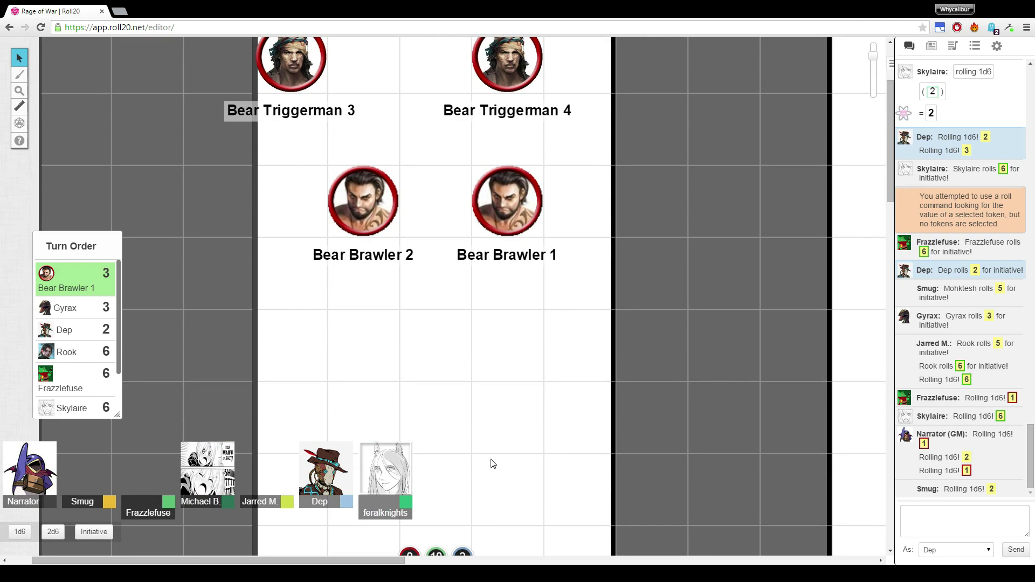
pyautogui.scroll(-3, 490, 464)
pyautogui.scroll(-3, 490, 462)
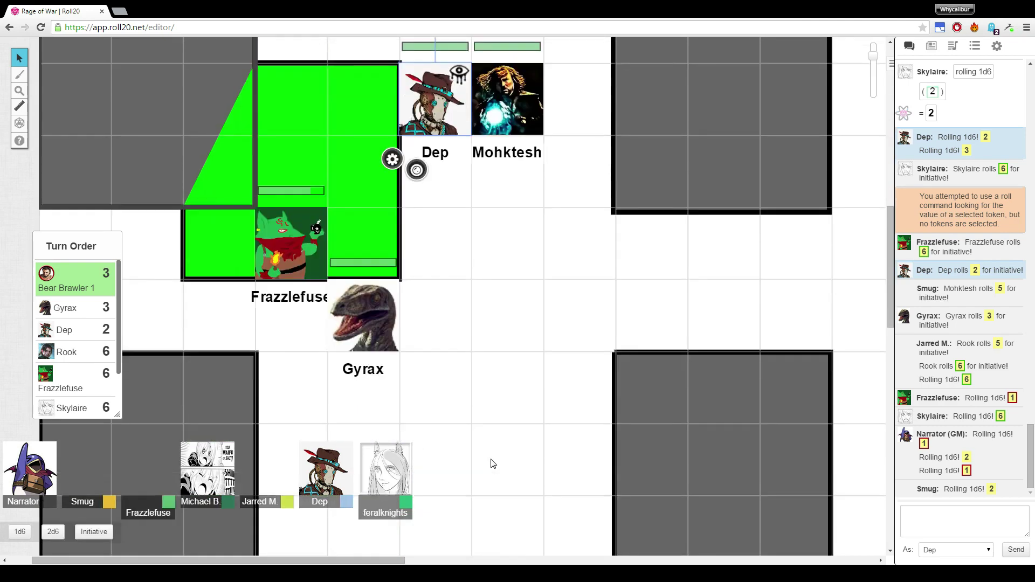
pyautogui.scroll(-3, 492, 461)
pyautogui.scroll(-3, 482, 464)
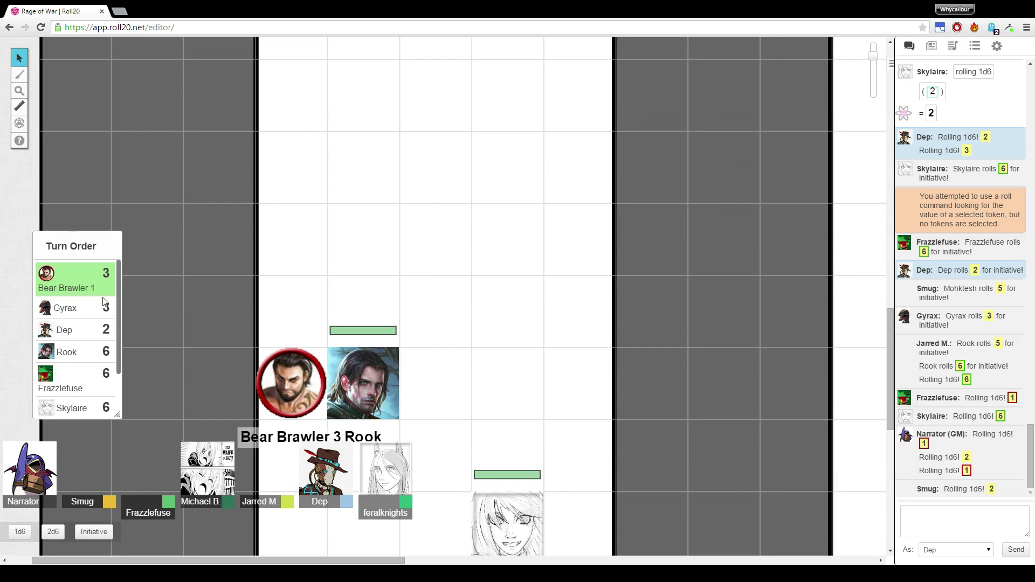
pyautogui.scroll(-2, 60, 322)
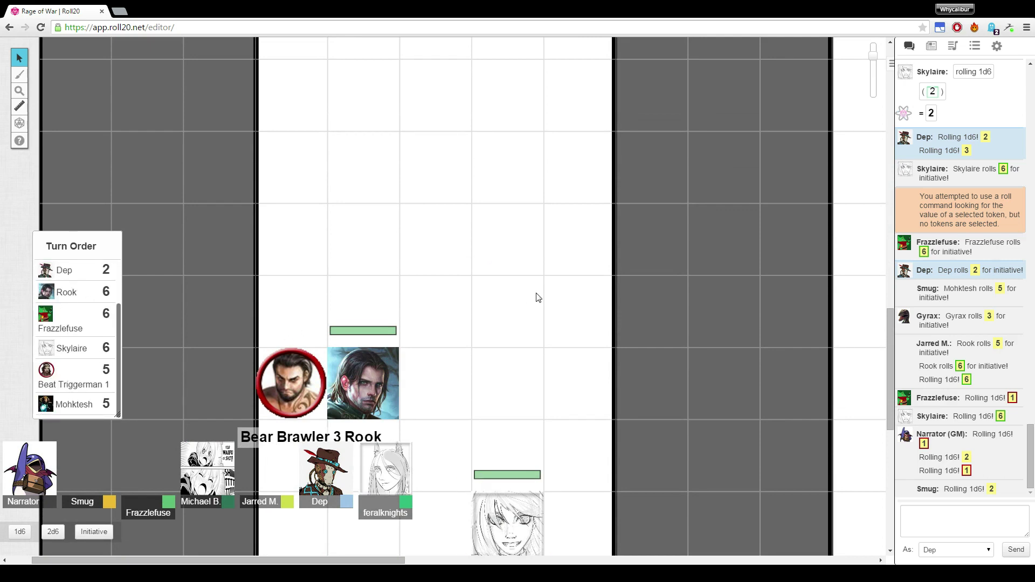
pyautogui.scroll(-1, 497, 301)
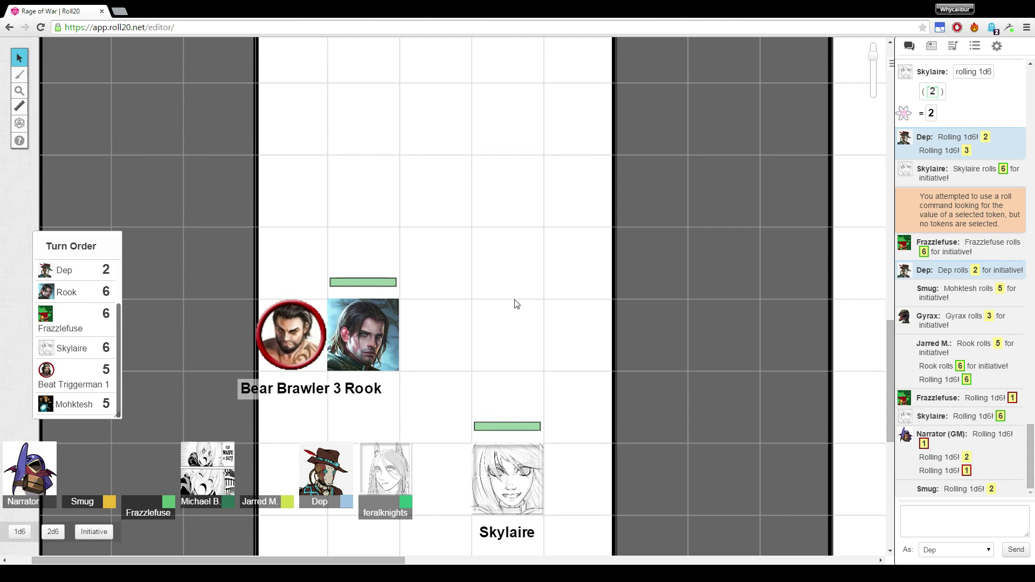
pyautogui.scroll(3, 451, 353)
pyautogui.scroll(2, 452, 354)
pyautogui.scroll(-5, 451, 354)
pyautogui.scroll(-2, 453, 349)
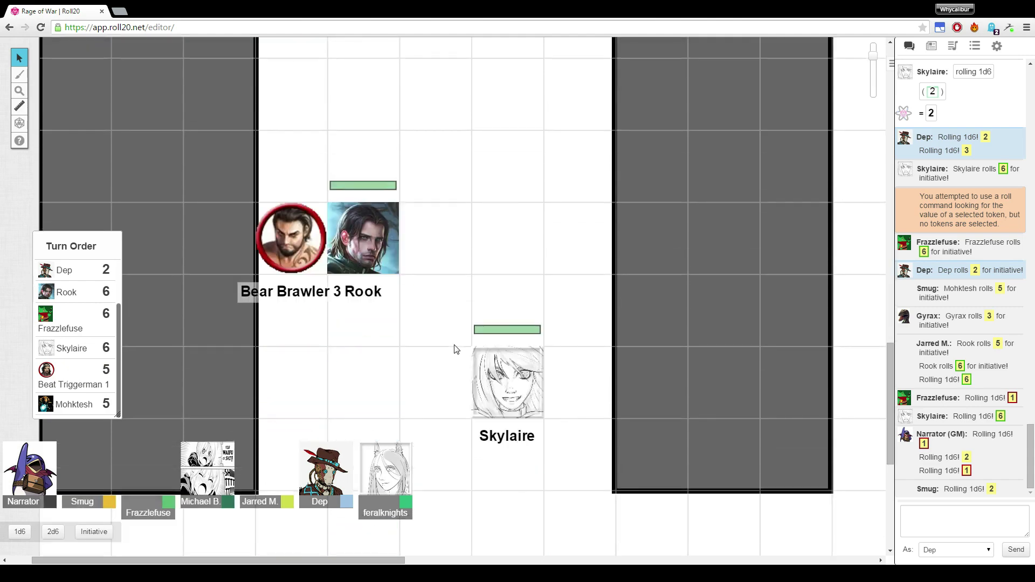